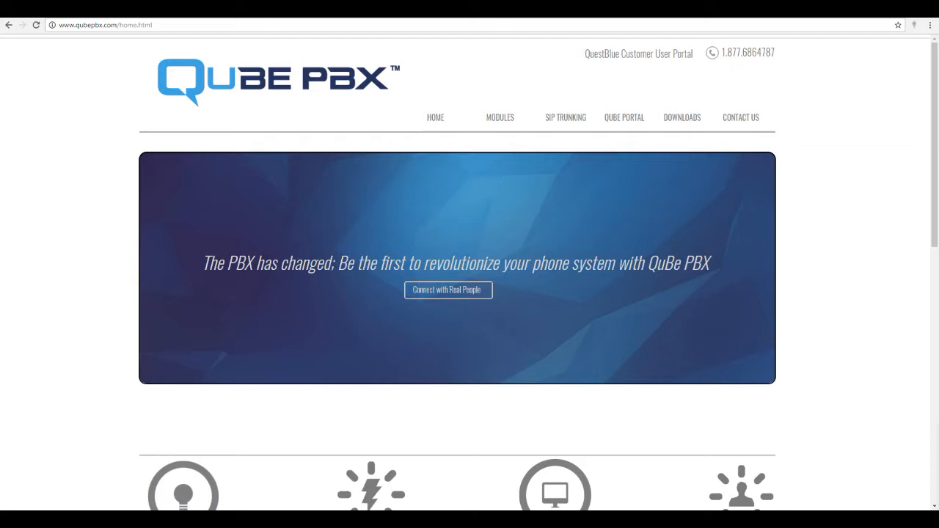
Look through the list of available PBX modules on the QuBe PBX website
left_click(502, 120)
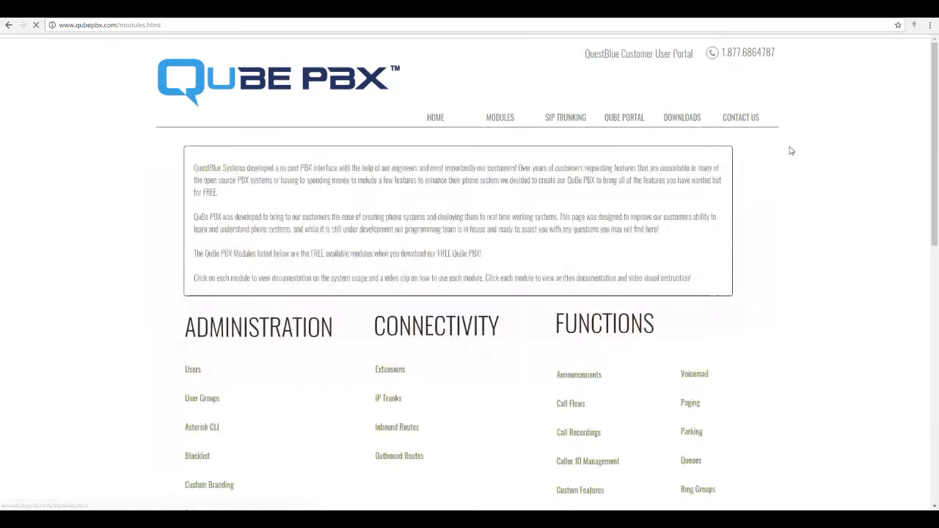
scroll(800, 114, "down", 4)
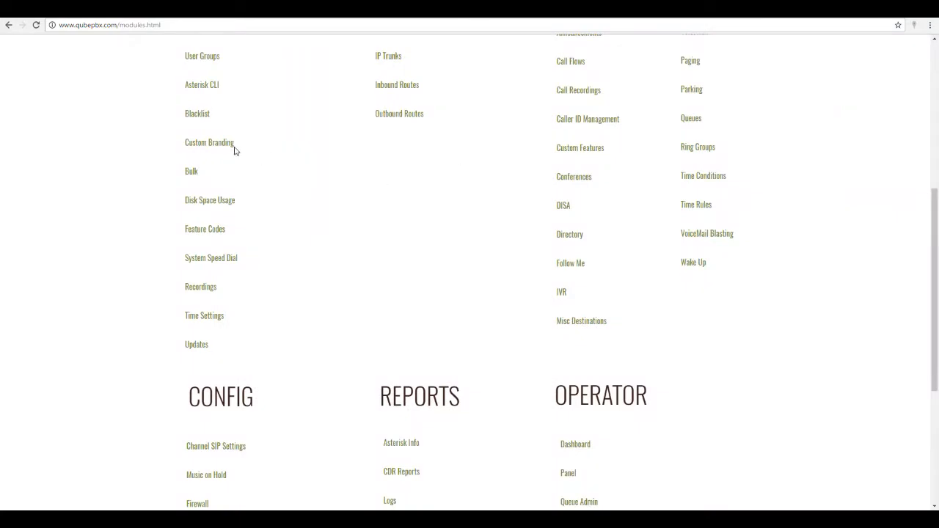
left_click(232, 150)
scroll(164, 288, "down", 3)
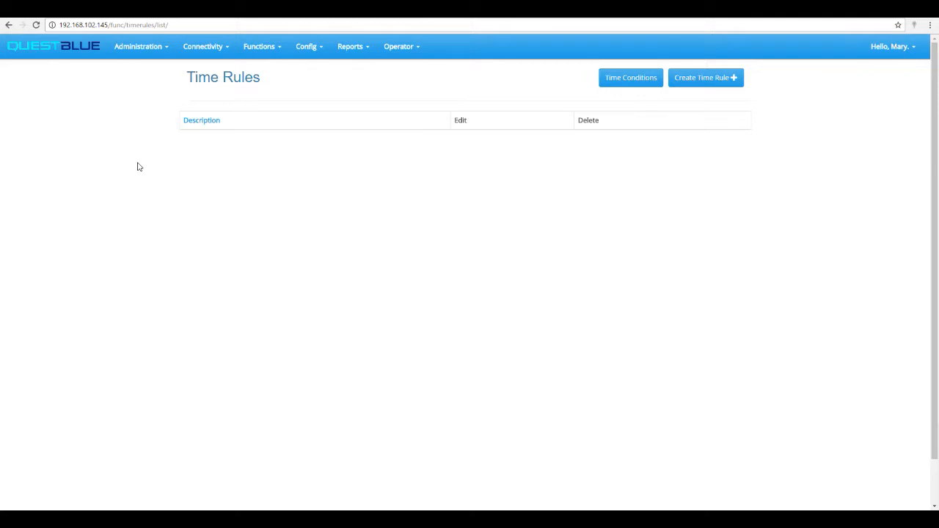
Start a new time rule in the PBX portal and describe it as "Office Hours"
left_click(258, 59)
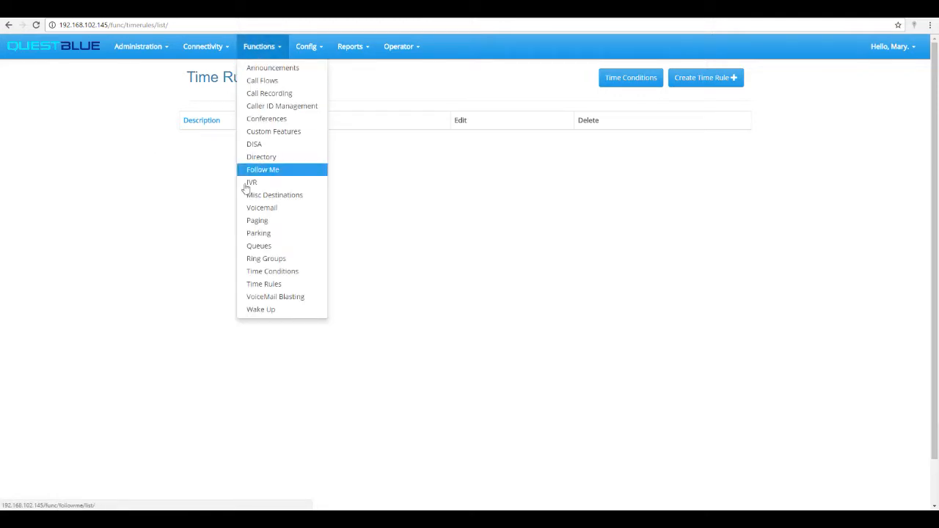
left_click(258, 290)
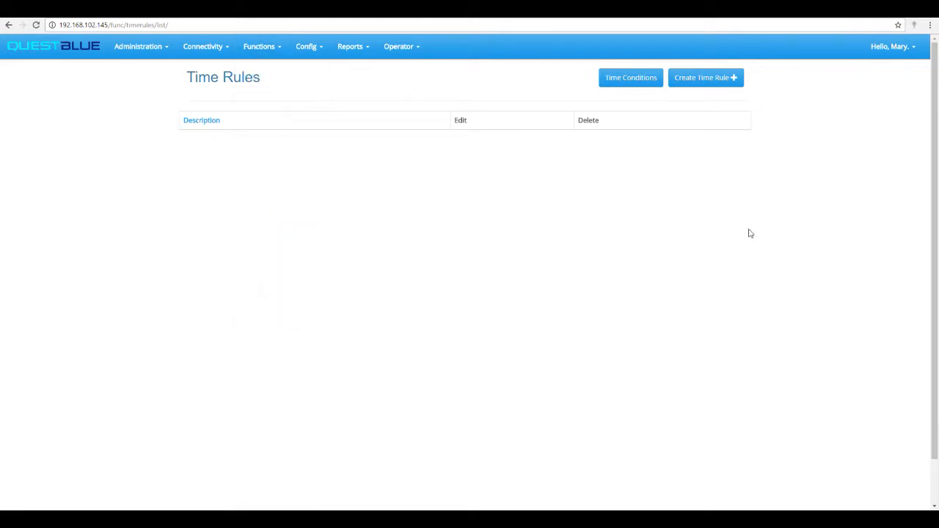
left_click(718, 85)
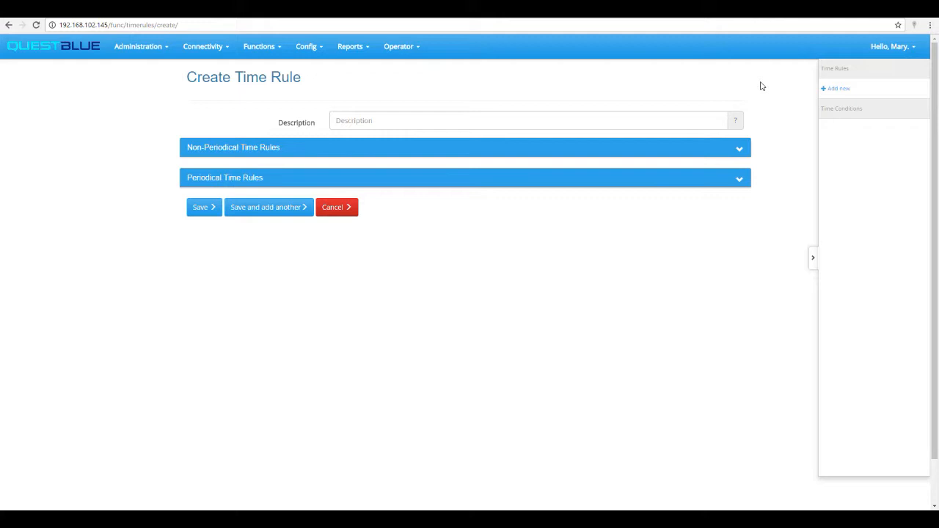
left_click(711, 116)
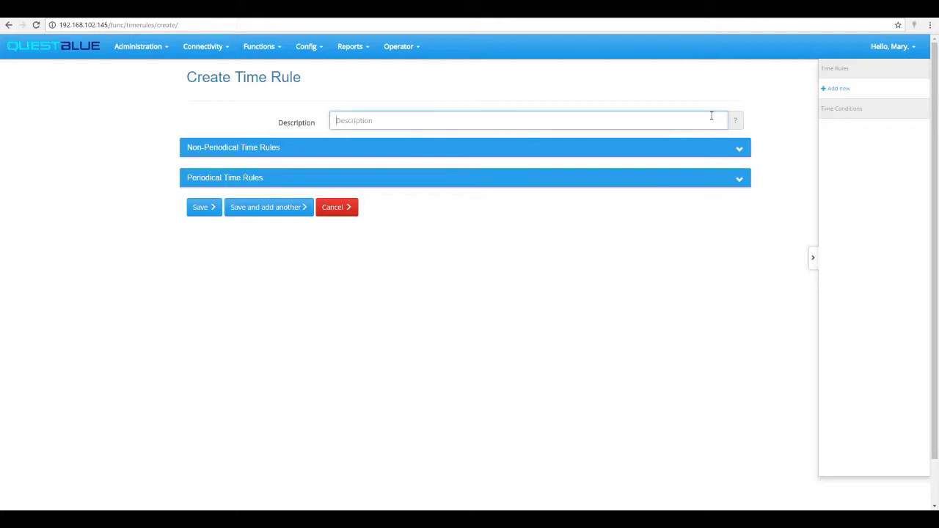
type("Office Hours")
Set the non-periodical rule's start date and time to 03/30/2017 14:00
left_click(709, 147)
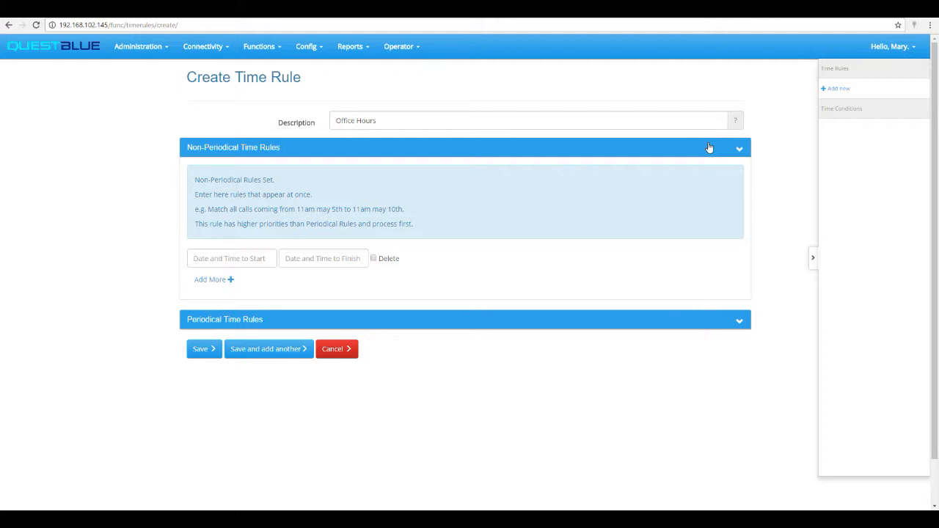
left_click(226, 261)
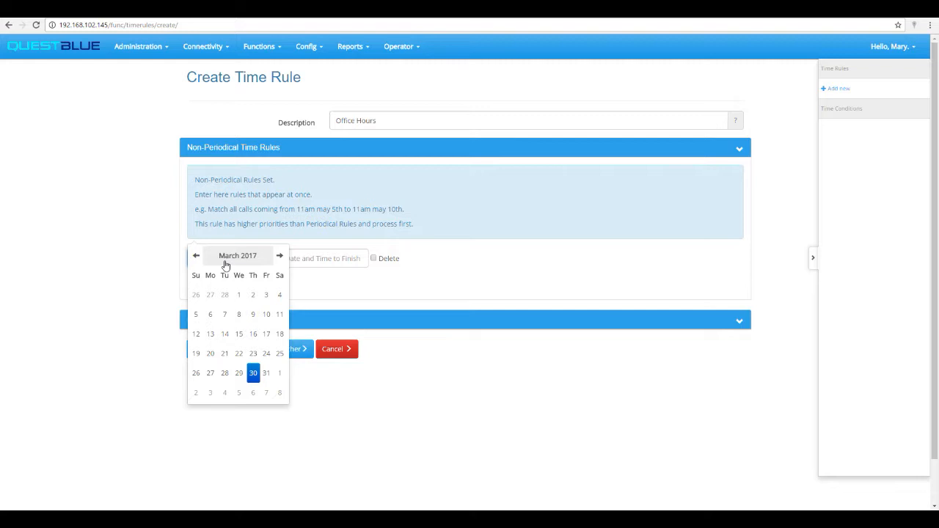
left_click(156, 292)
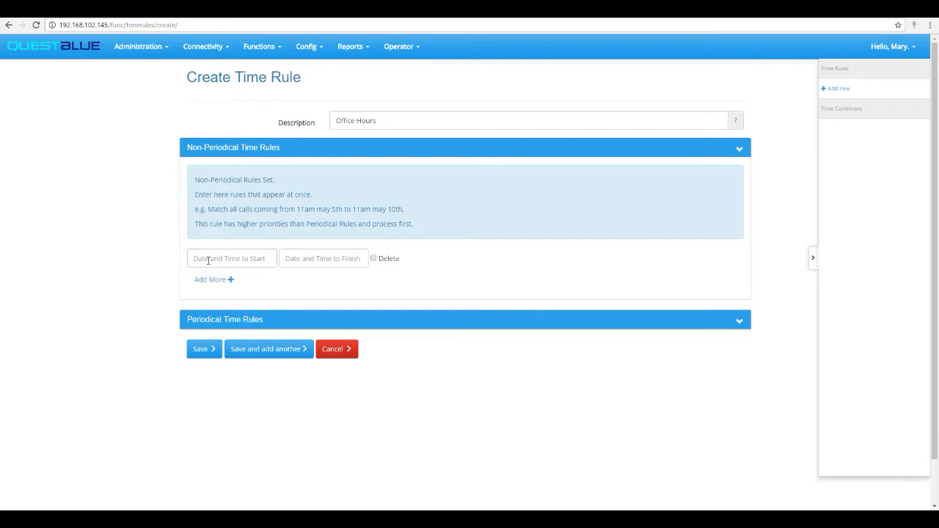
left_click(209, 261)
left_click(251, 370)
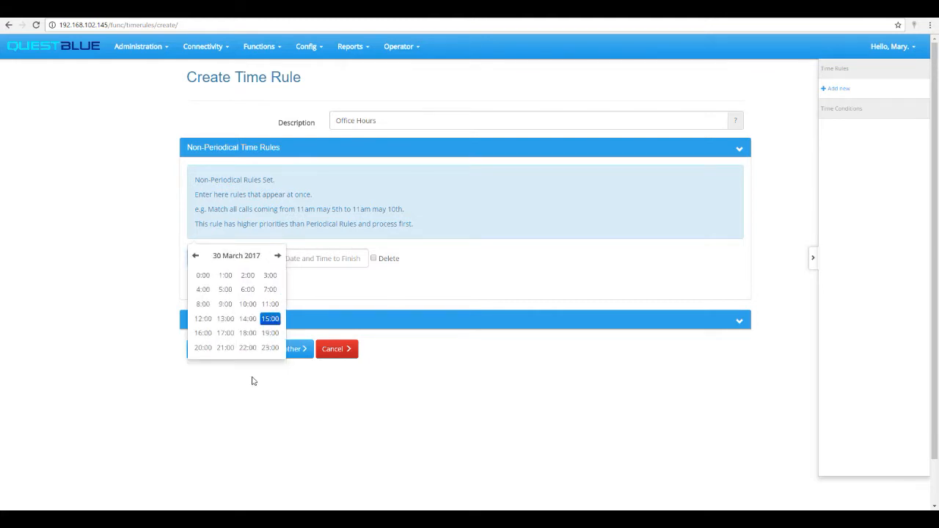
left_click(270, 319)
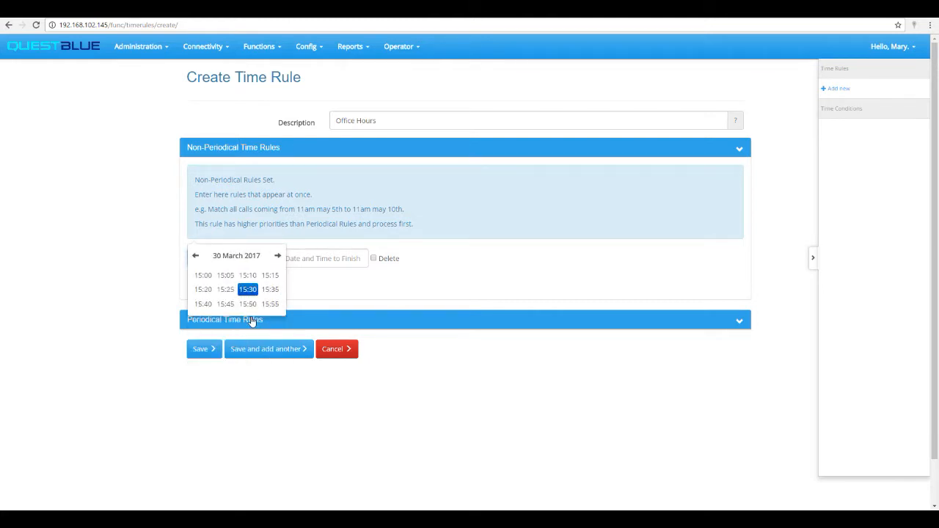
left_click(196, 257)
left_click(203, 276)
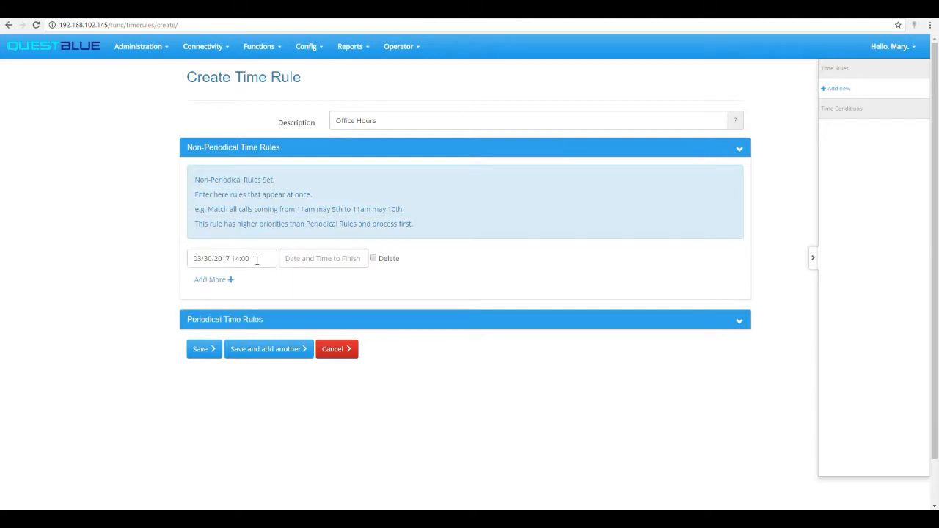
Set the non-periodical rule's finish date and time to 03/30/2017 15:00
left_click(298, 258)
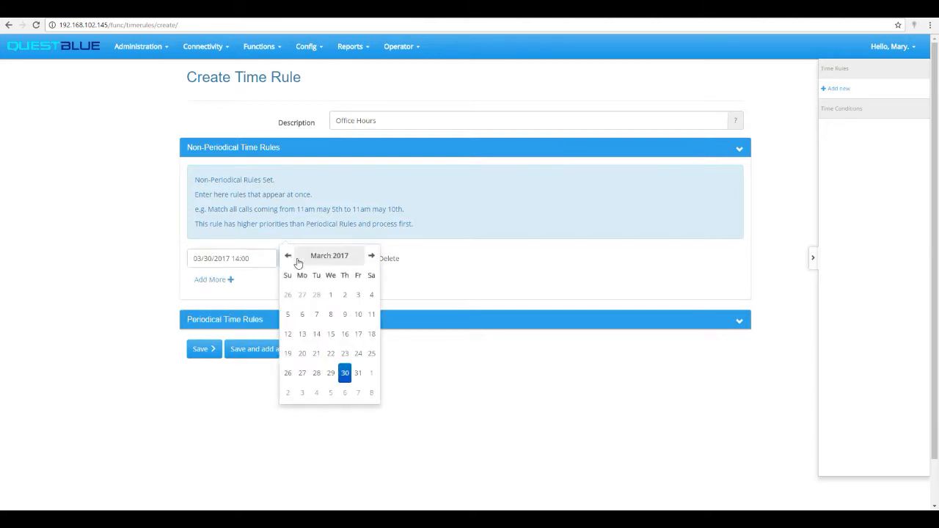
left_click(343, 373)
left_click(362, 321)
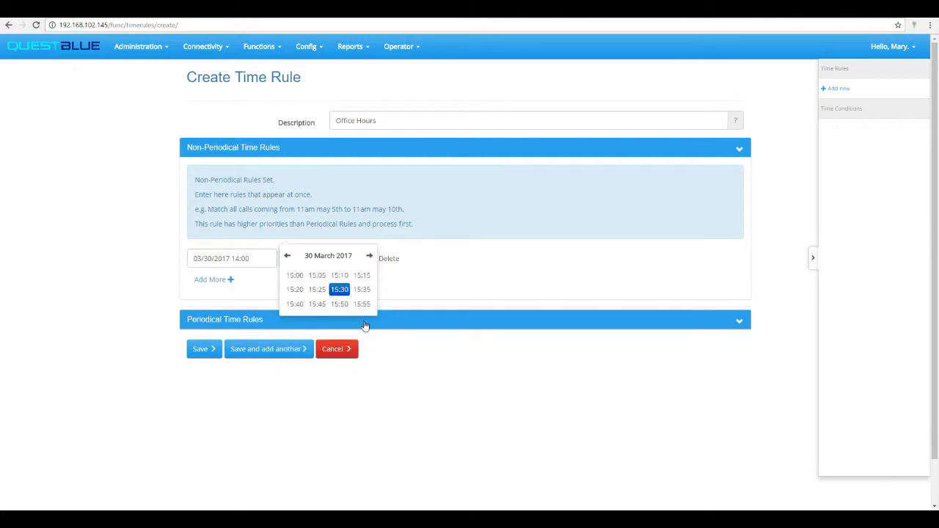
left_click(301, 278)
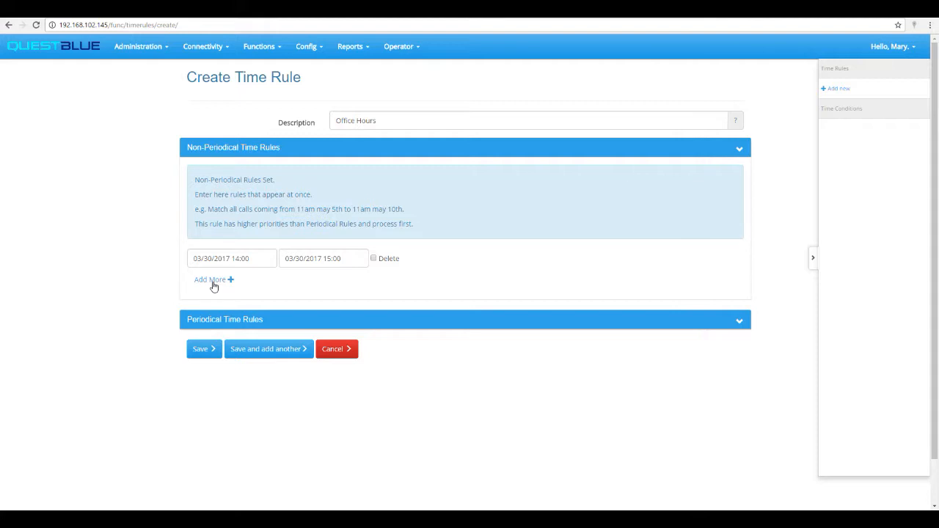
Expand the periodical time rules and set the start time to 17:00
scroll(154, 330, "down", 2)
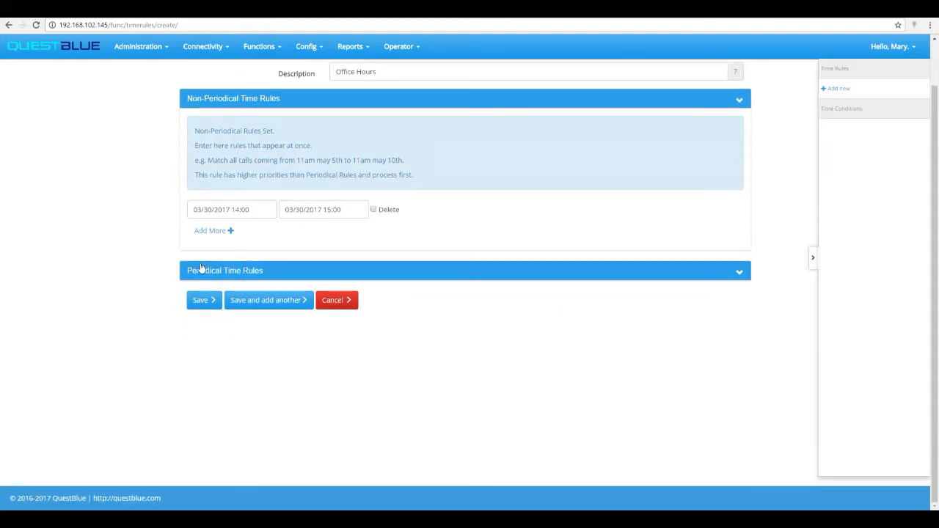
left_click(213, 270)
scroll(127, 336, "down", 2)
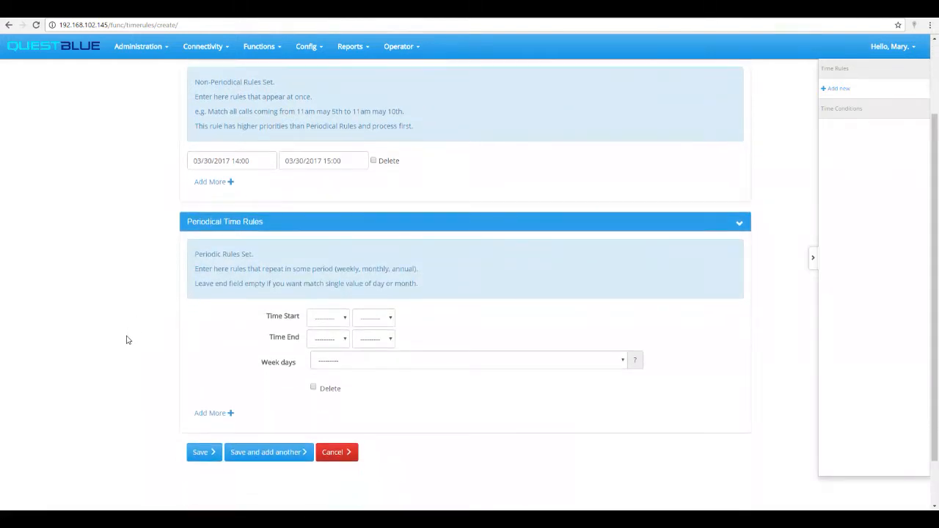
left_click(331, 321)
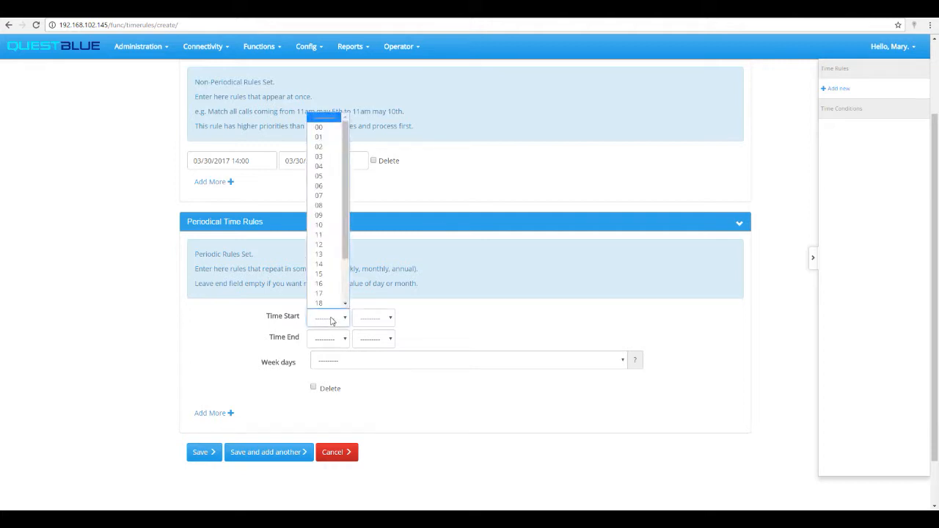
left_click(330, 294)
left_click(372, 321)
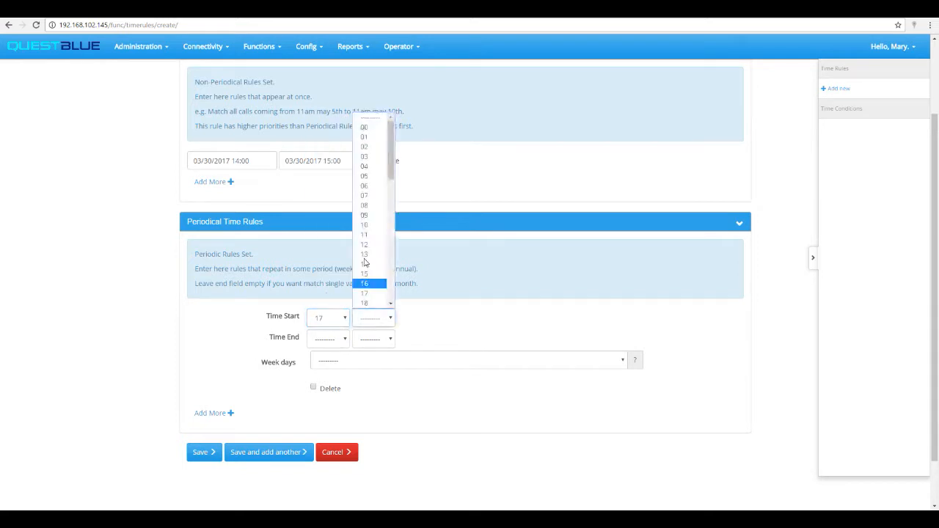
left_click(364, 128)
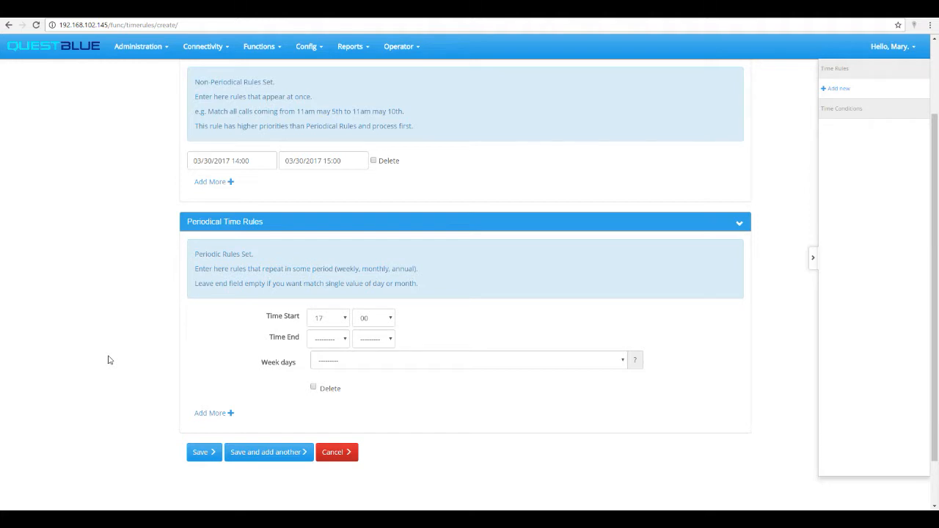
Set the periodical rule's end time to 09:00
left_click(323, 340)
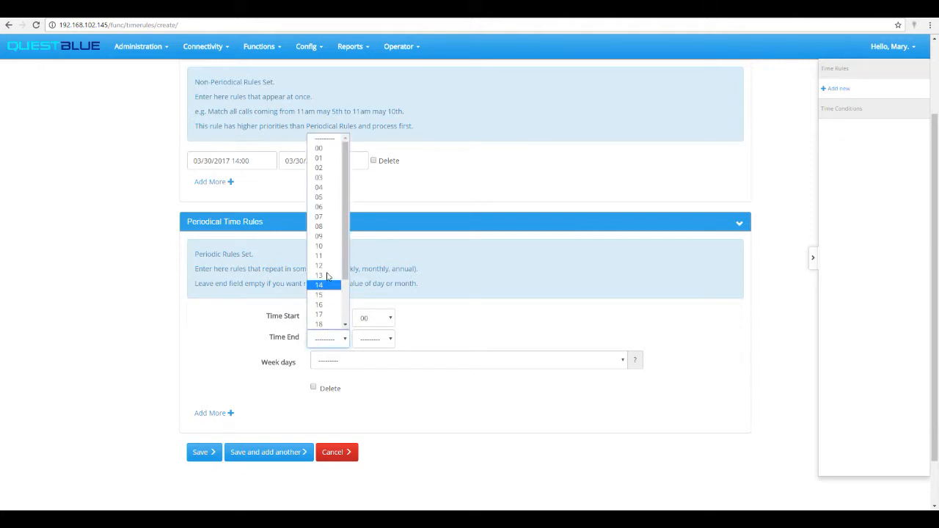
left_click(319, 235)
left_click(374, 340)
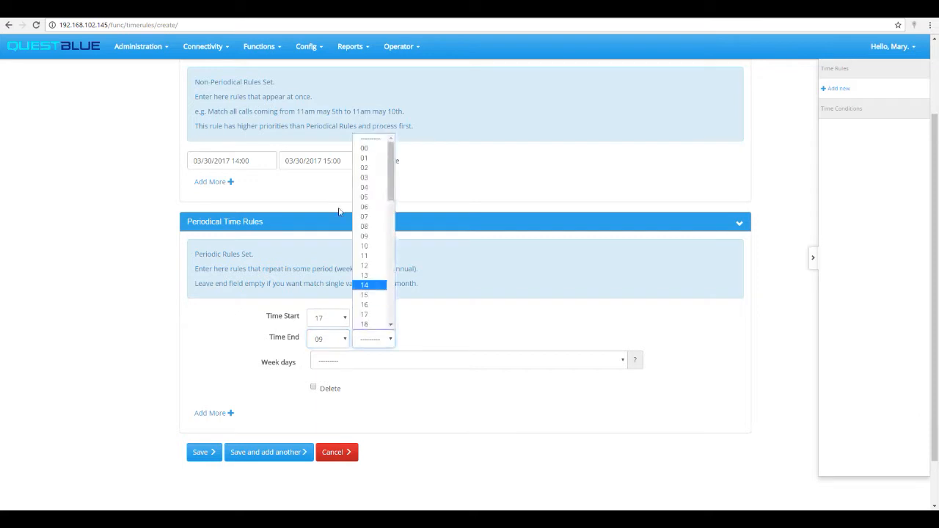
left_click(365, 149)
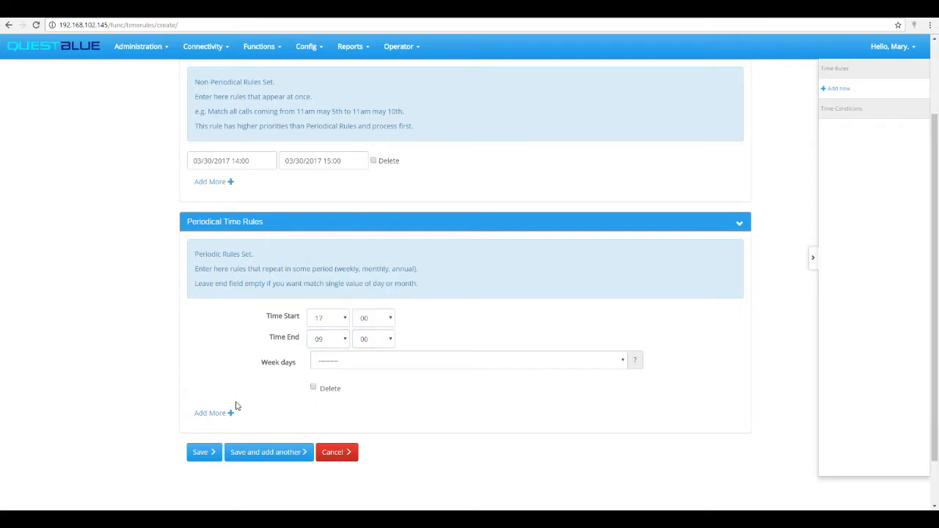
Try Work Days and Manual Selection for the periodical rule's week days, and examine the manual day and month fields
left_click(332, 367)
left_click(349, 386)
left_click(330, 362)
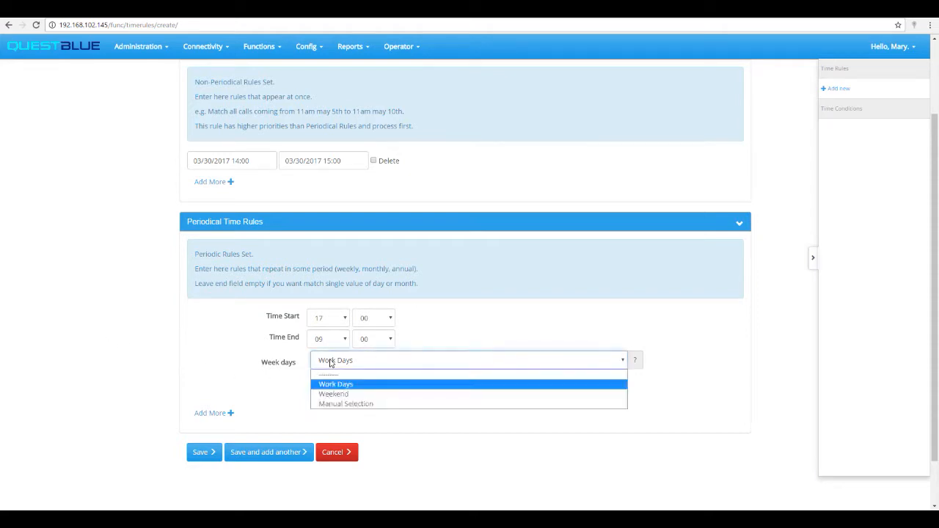
left_click(342, 404)
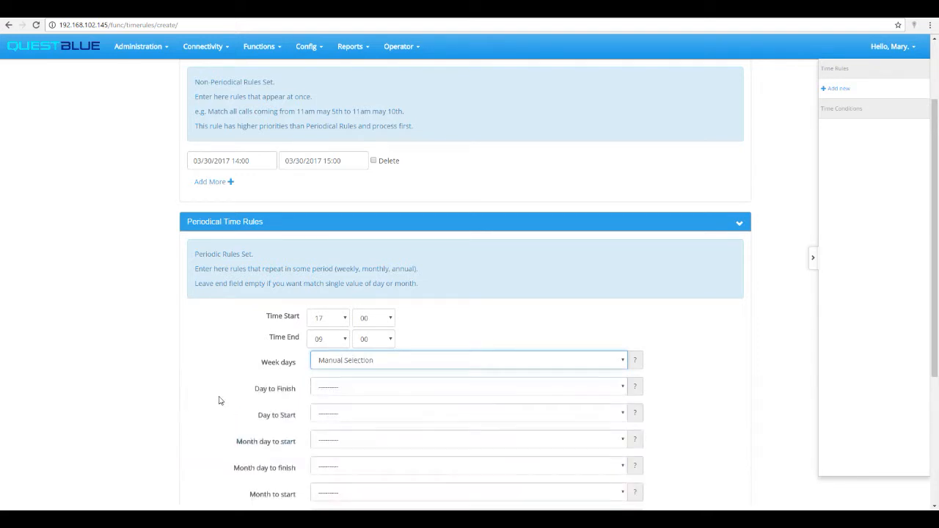
scroll(138, 403, "down", 2)
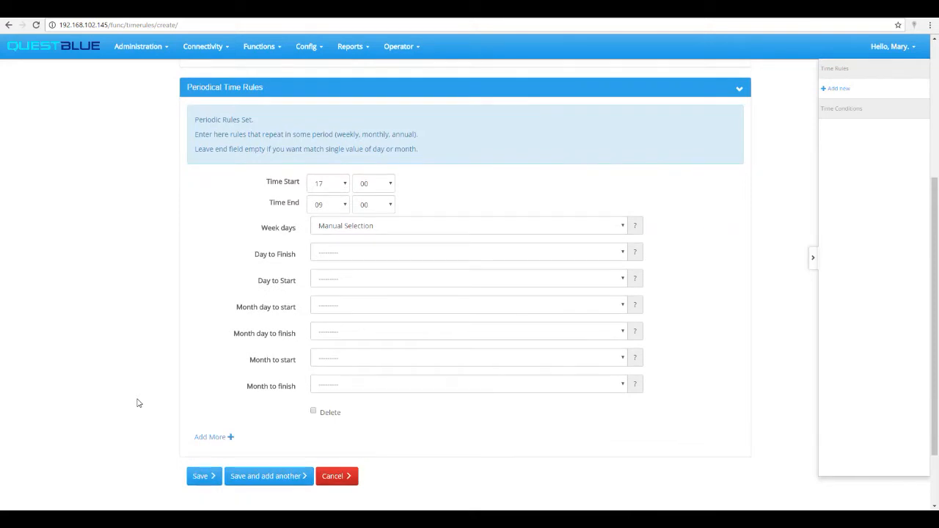
Set the periodical rule's week days to Work Days and save the time rule
left_click(360, 230)
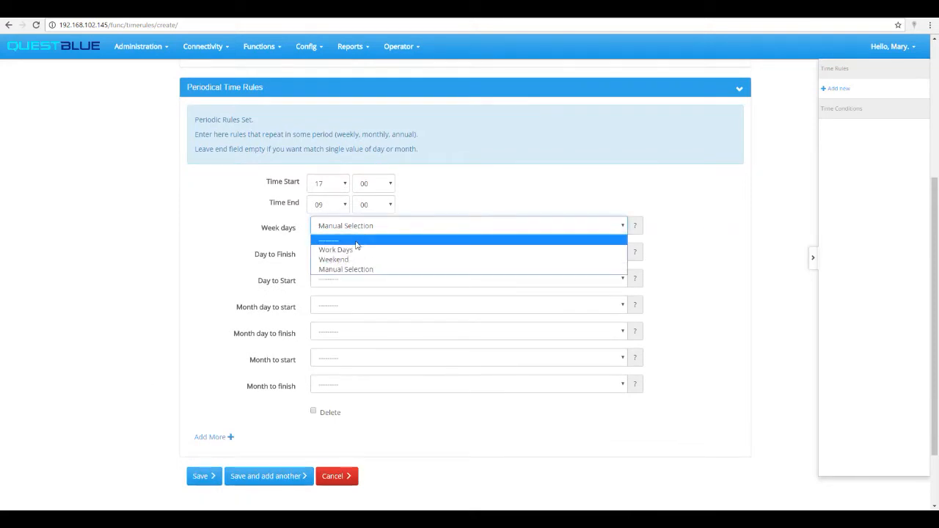
left_click(358, 250)
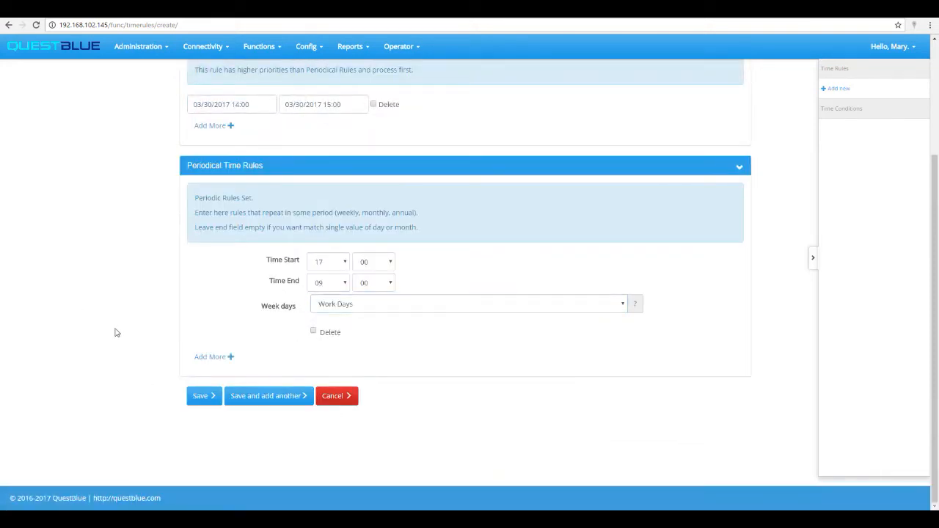
left_click(200, 399)
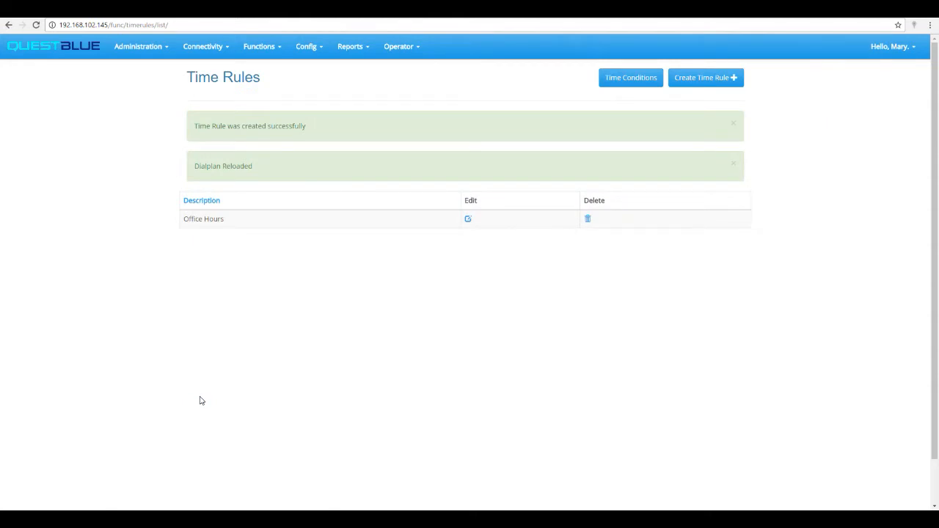
Create a new time condition described as "Office Hours" and assign the Office Hours time rule to it
left_click(623, 84)
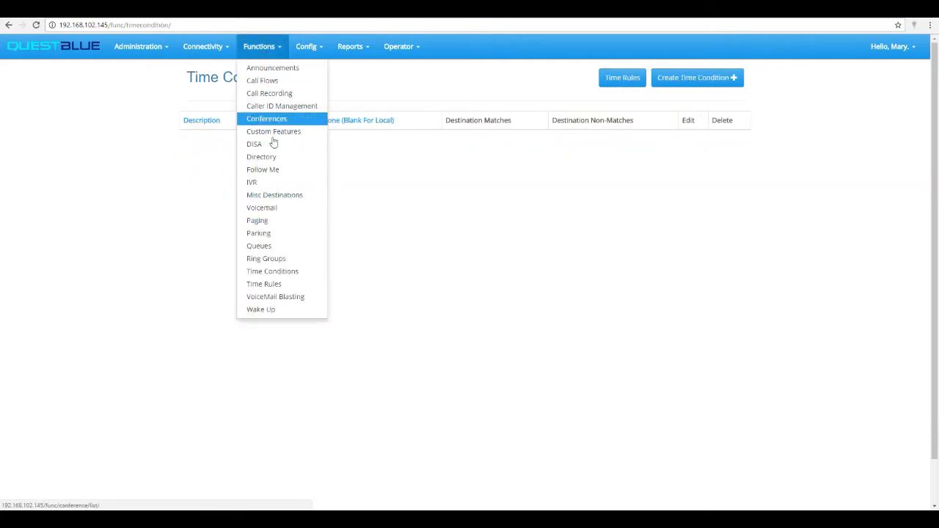
left_click(285, 272)
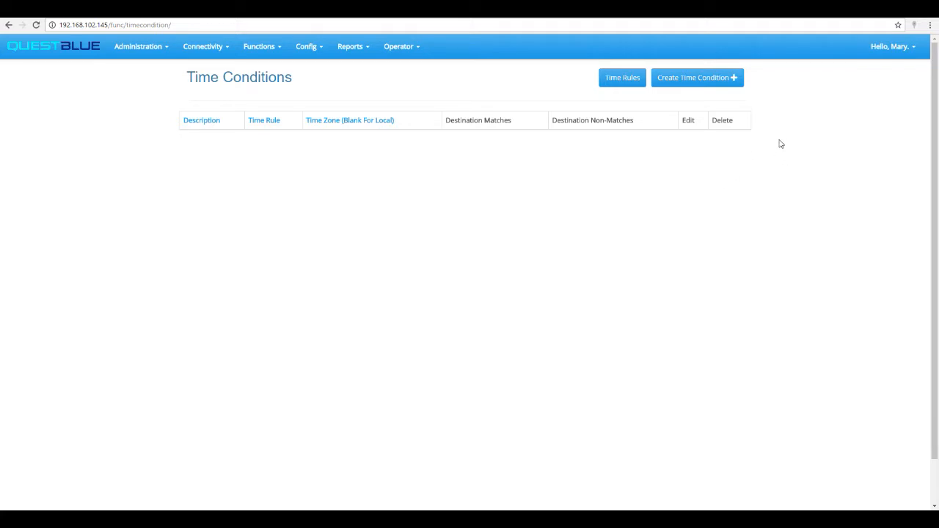
left_click(720, 86)
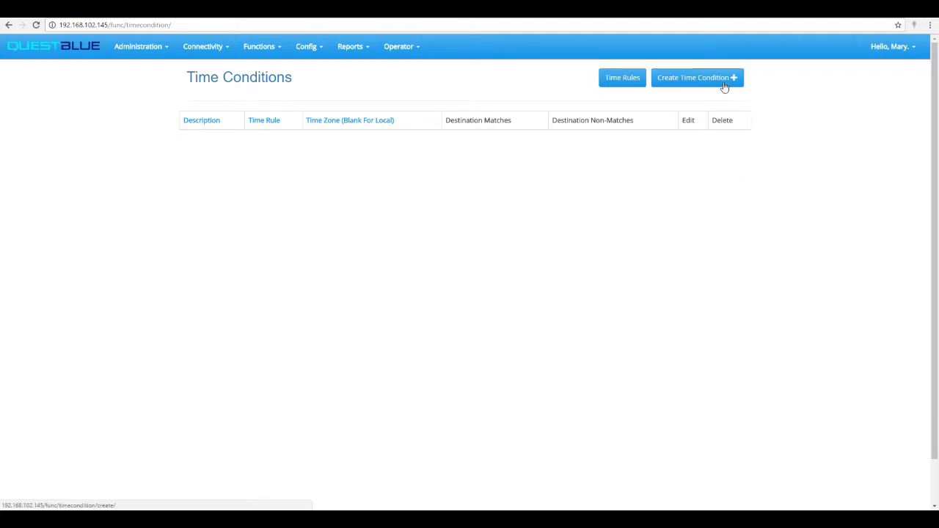
left_click(367, 118)
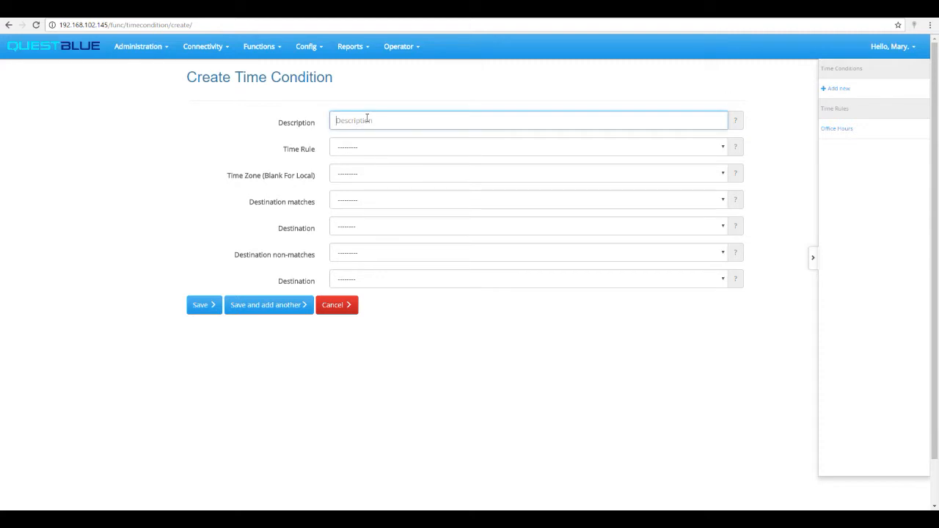
type("Office Hours")
left_click(372, 149)
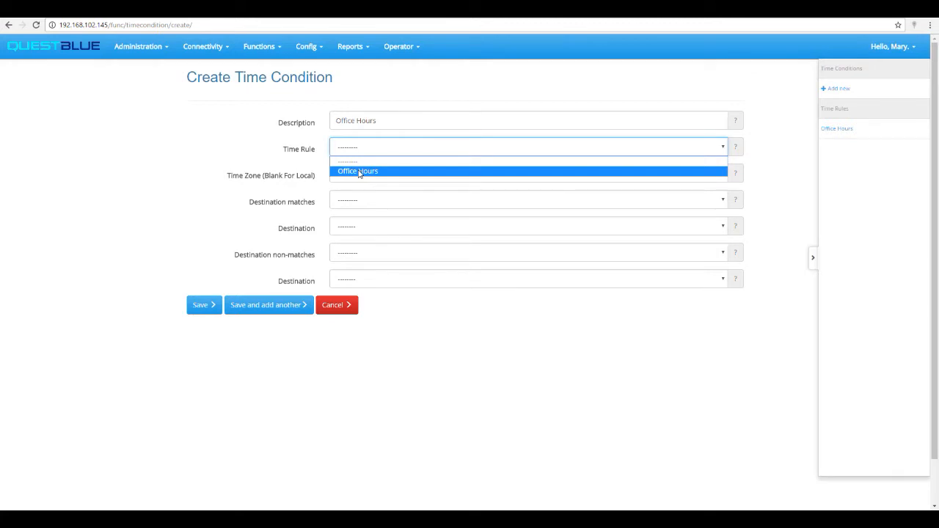
left_click(360, 172)
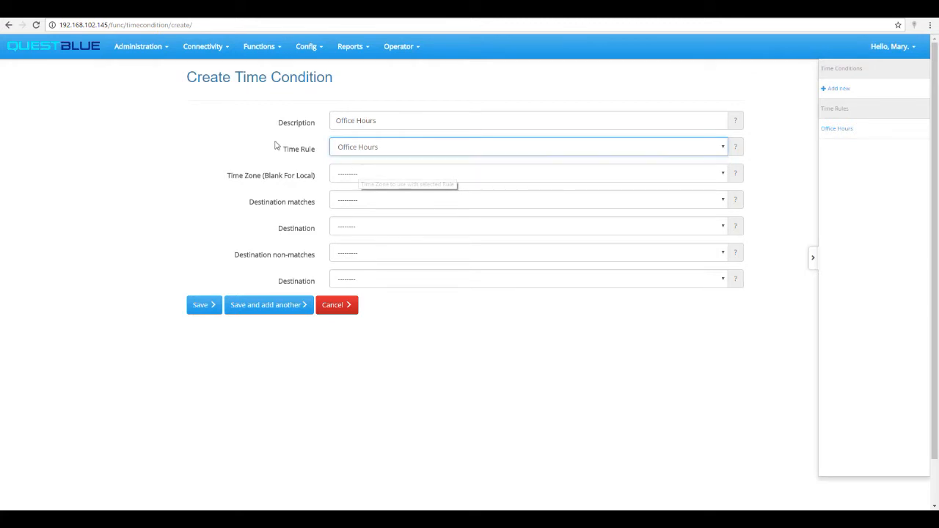
Set the time condition's time zone to America/New_York
left_click(351, 179)
scroll(379, 273, "down", 10)
scroll(379, 276, "down", 9)
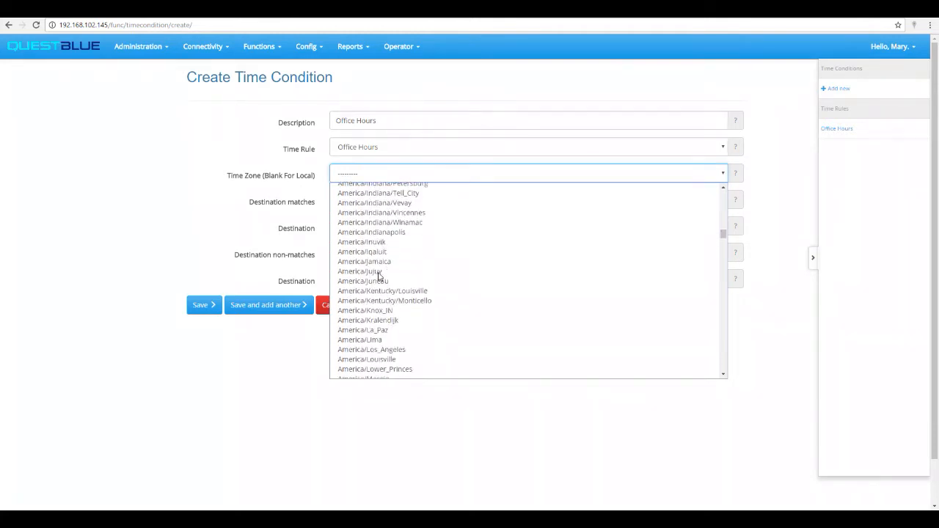
scroll(379, 276, "down", 4)
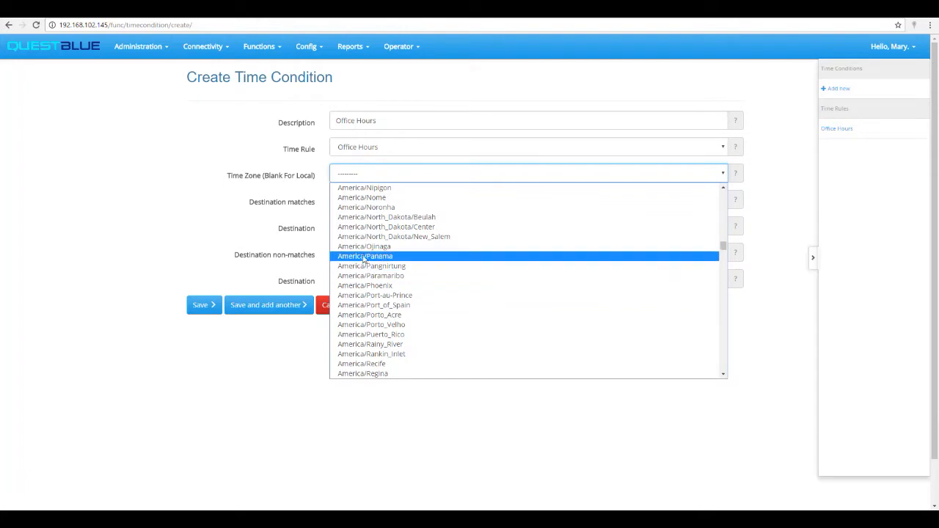
scroll(382, 256, "up", 3)
left_click(394, 251)
key("Tab")
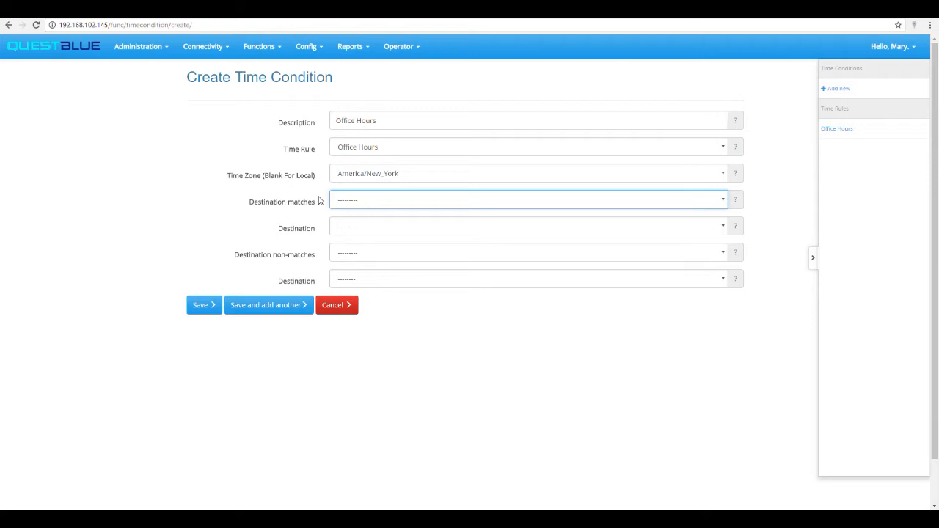
Set the time condition's matching destination type to IVR and check its specific destination field
left_click(343, 205)
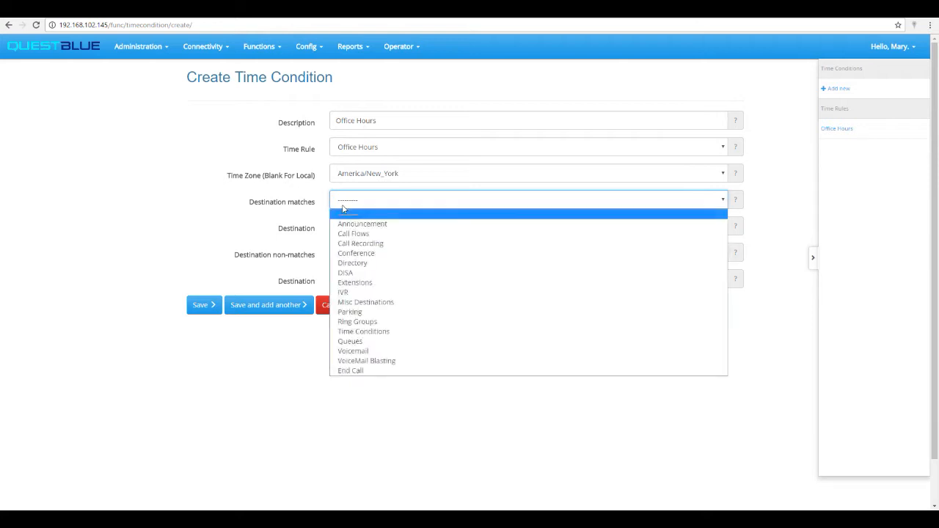
left_click(351, 292)
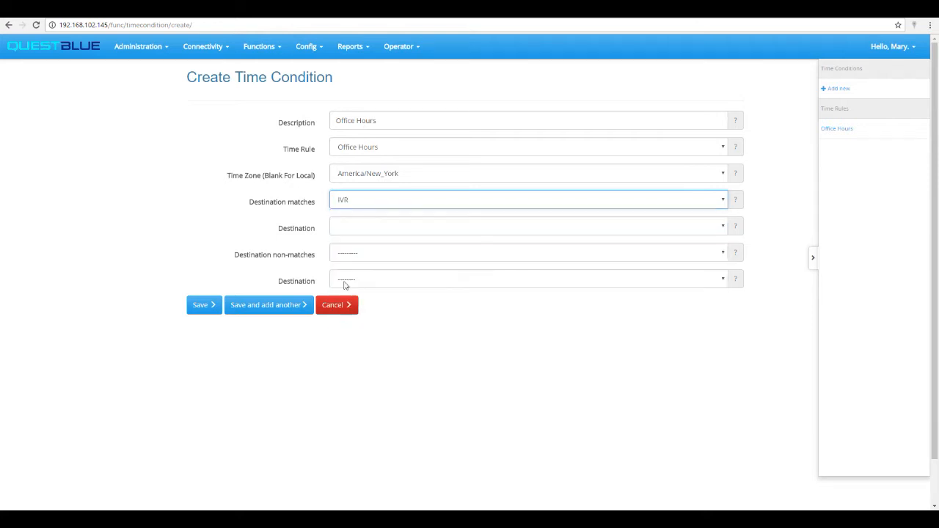
left_click(352, 230)
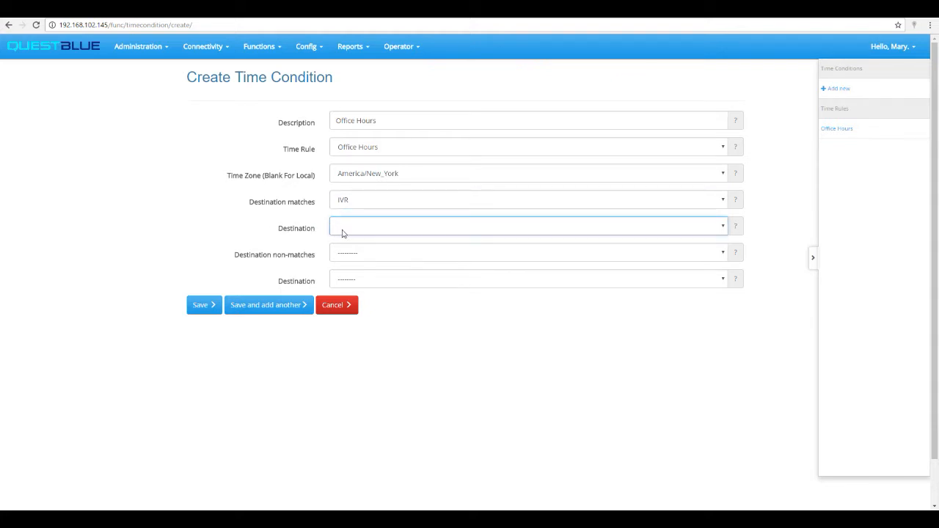
left_click(311, 261)
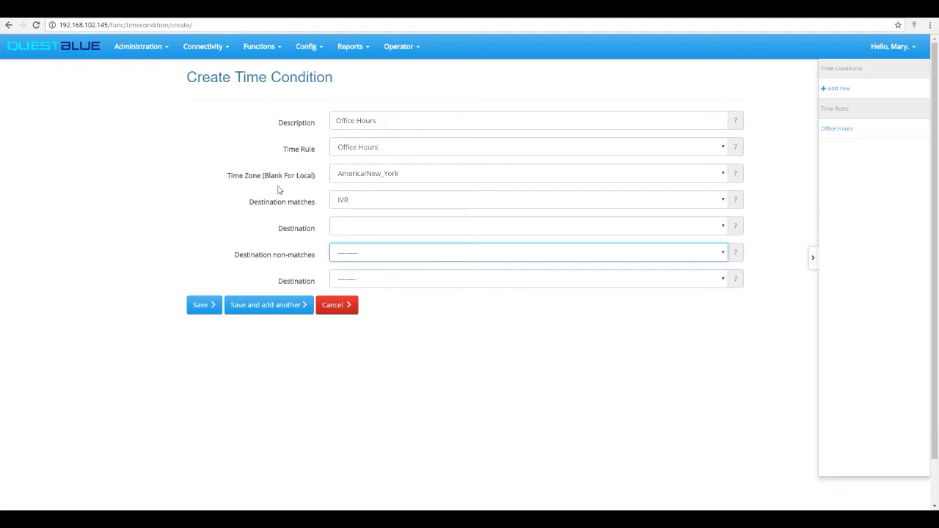
Set the non-matching destination type to Ring Groups and save the time condition
left_click(330, 254)
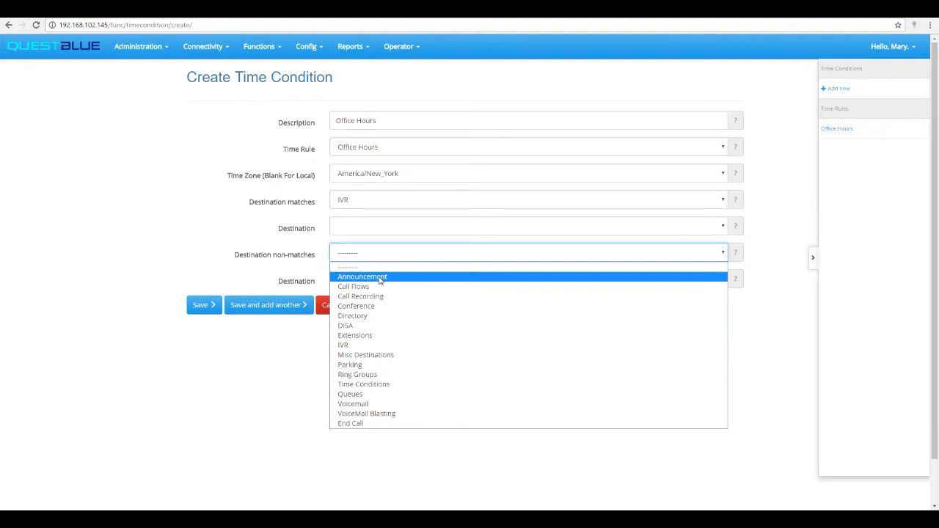
left_click(390, 376)
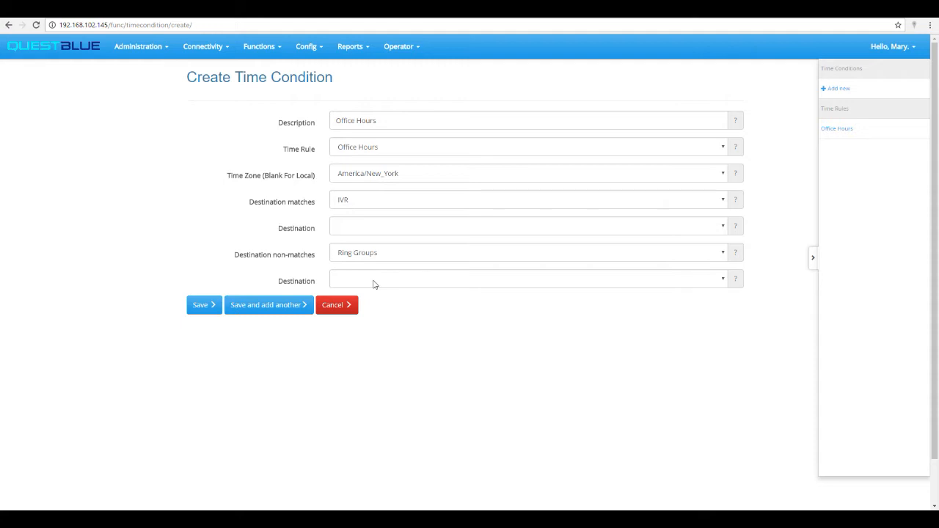
left_click(195, 305)
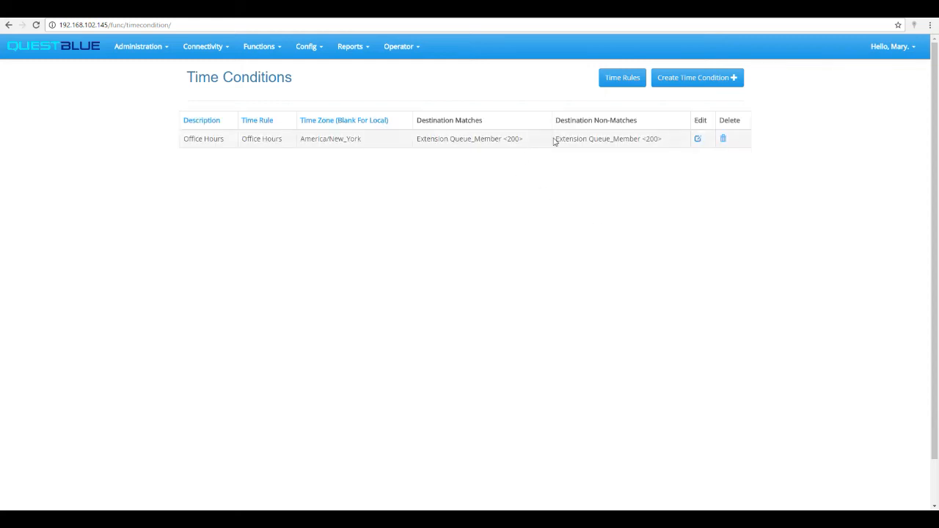
Open the Office Hours time rule for editing and expand its non-periodical time rules
left_click(621, 82)
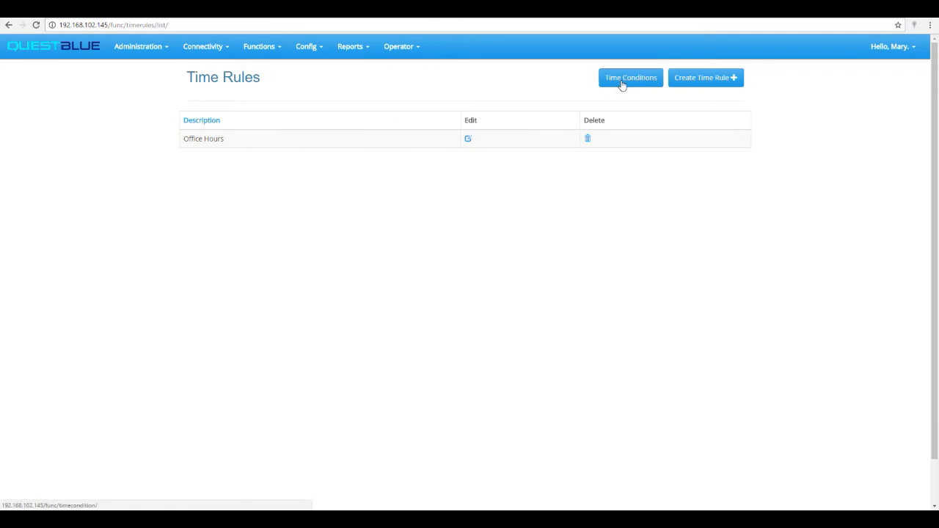
left_click(469, 142)
left_click(275, 181)
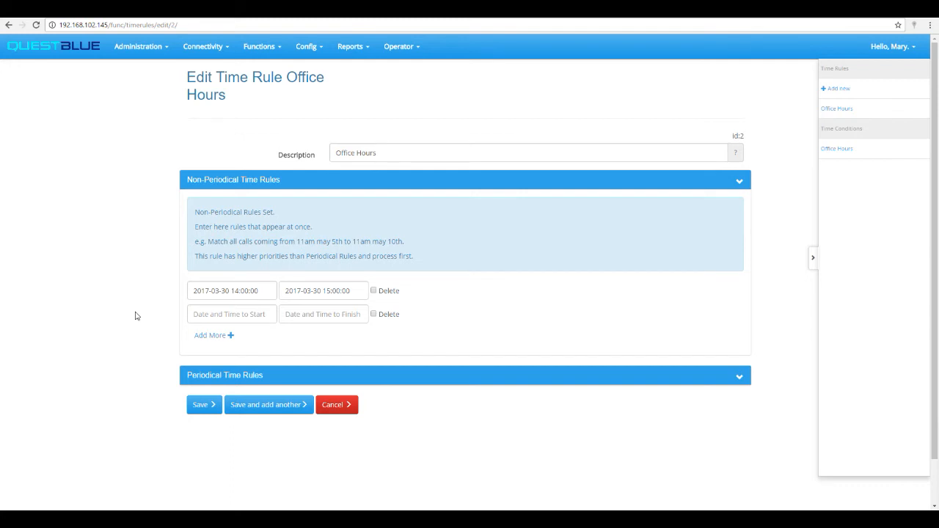
Set the start of a second non-periodical rule to 04/06/2017 12:15
left_click(196, 315)
left_click(280, 314)
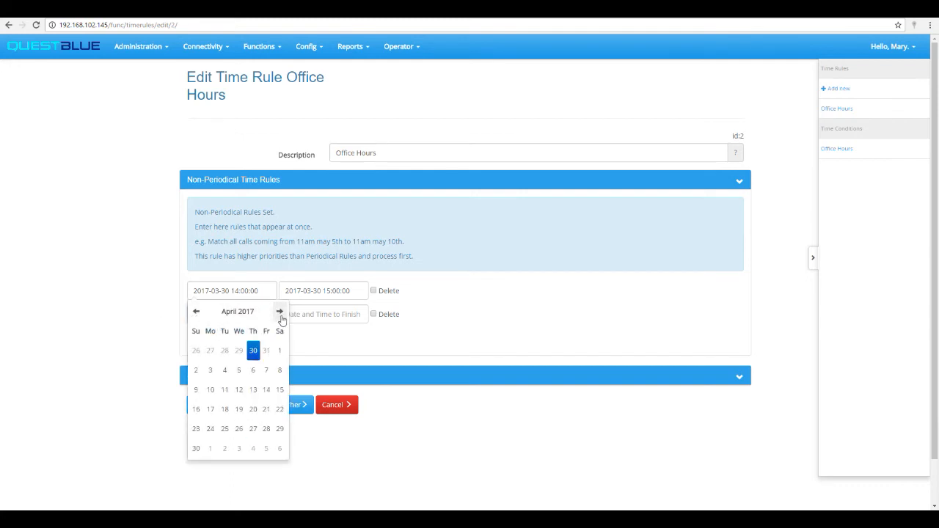
left_click(248, 376)
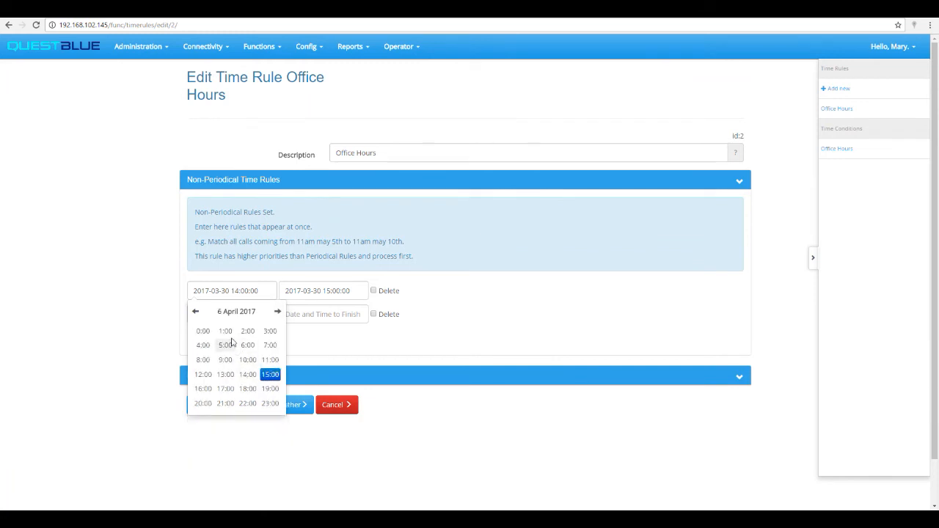
left_click(209, 375)
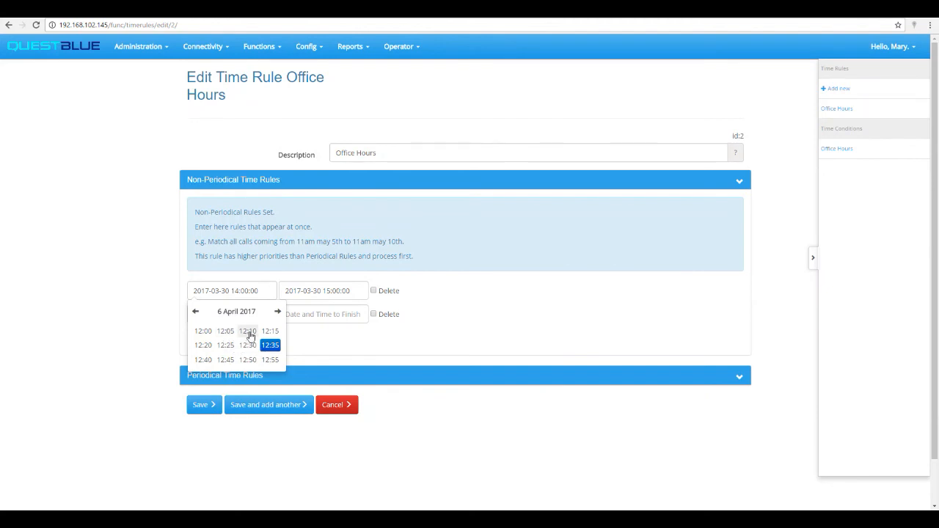
left_click(270, 331)
Set the second non-periodical rule's finish to 04/06/2017 13:00 and save the time rule
left_click(306, 294)
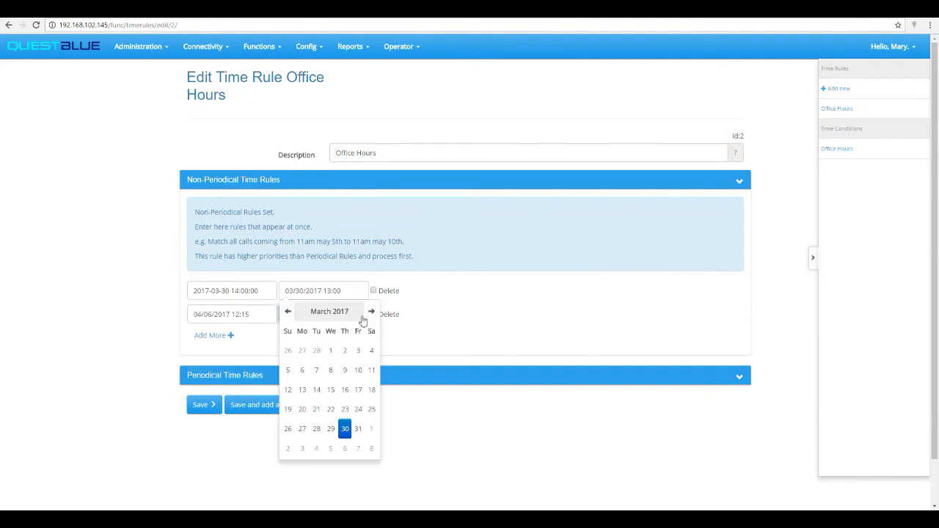
left_click(345, 448)
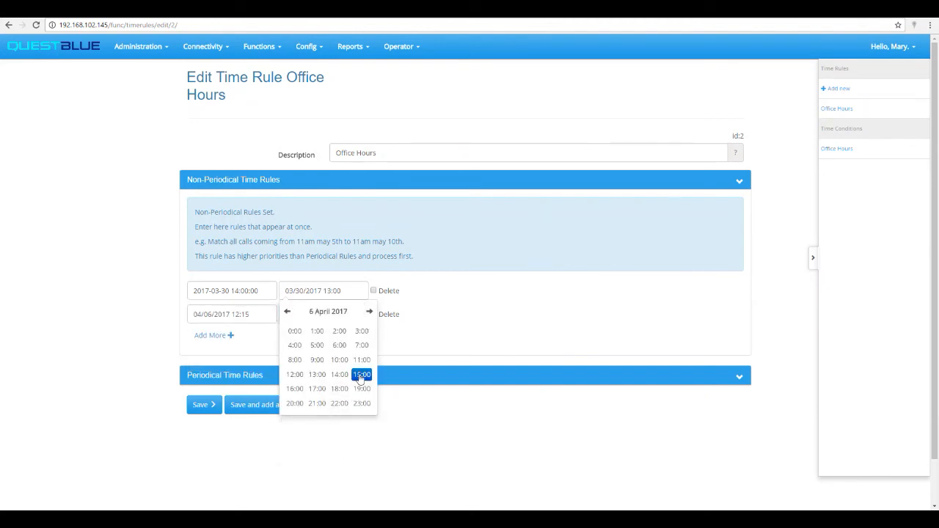
left_click(317, 374)
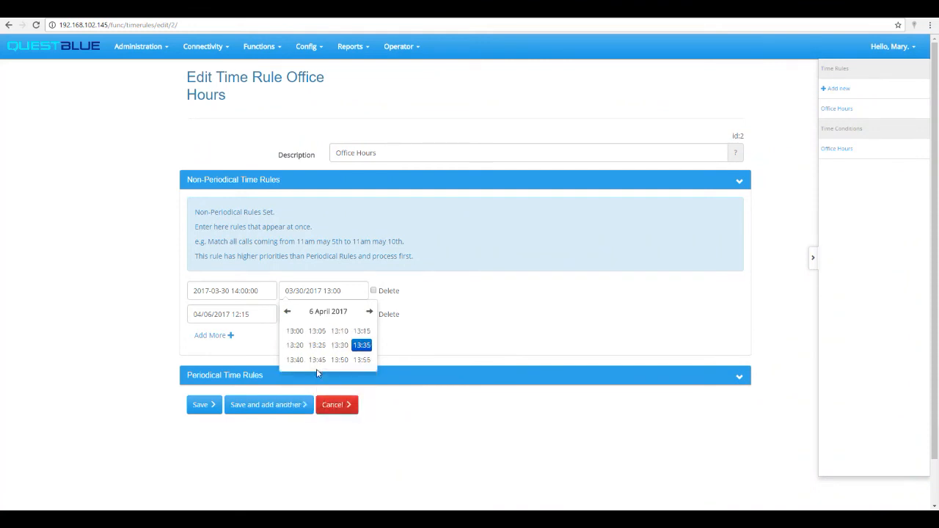
left_click(294, 331)
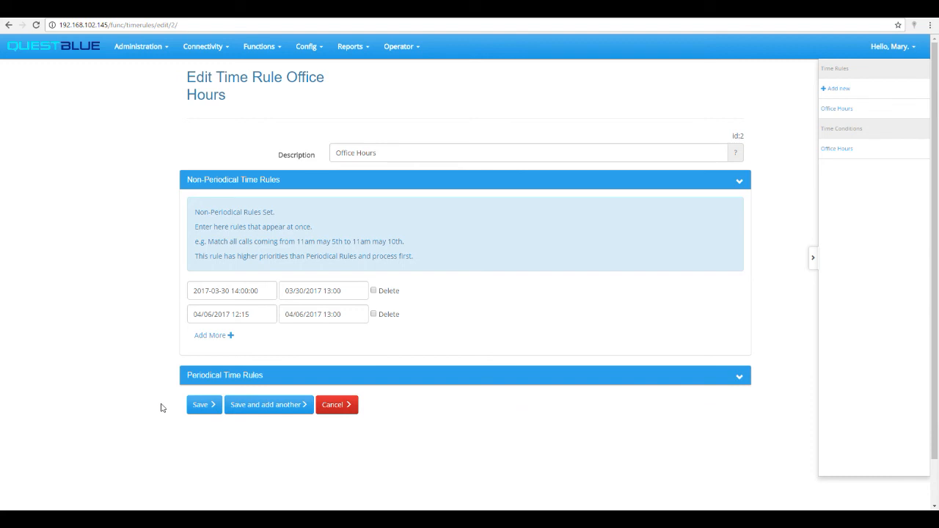
left_click(190, 412)
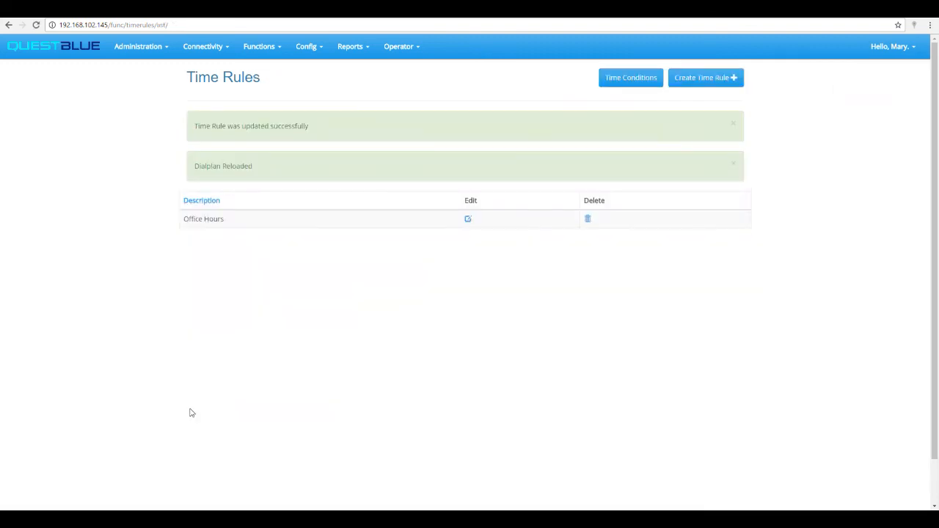